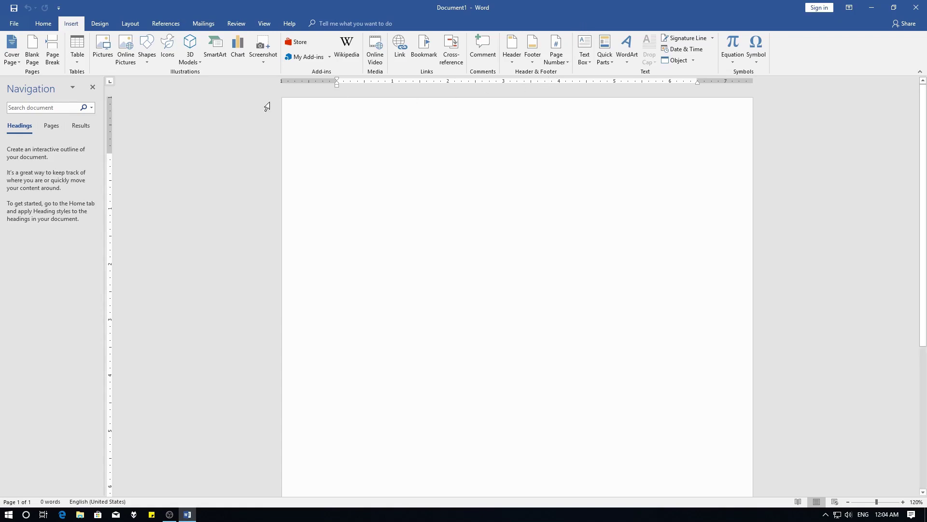
Open the Insert Icons gallery and browse its categories from People down to Apparel.
left_click(163, 55)
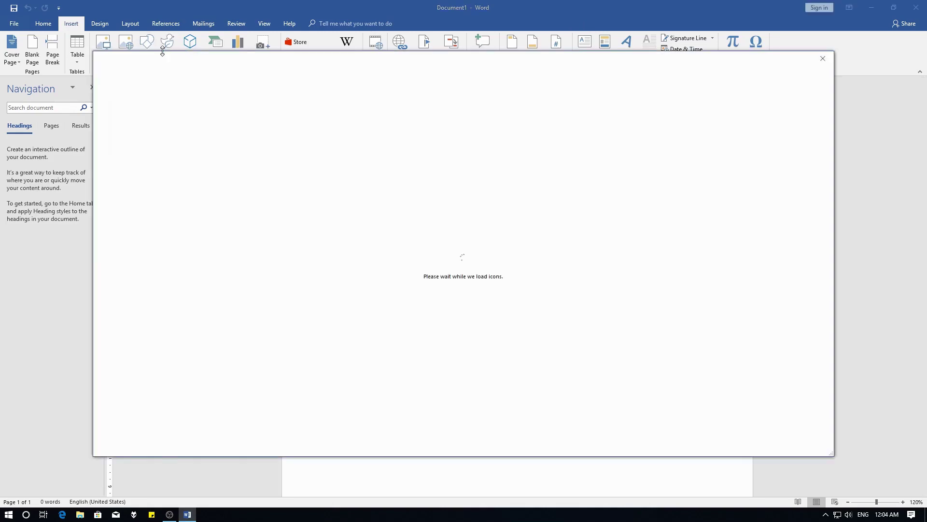
mouse_move(423, 63)
left_mouse_down()
mouse_move(478, 145)
mouse_move(419, 98)
left_mouse_up()
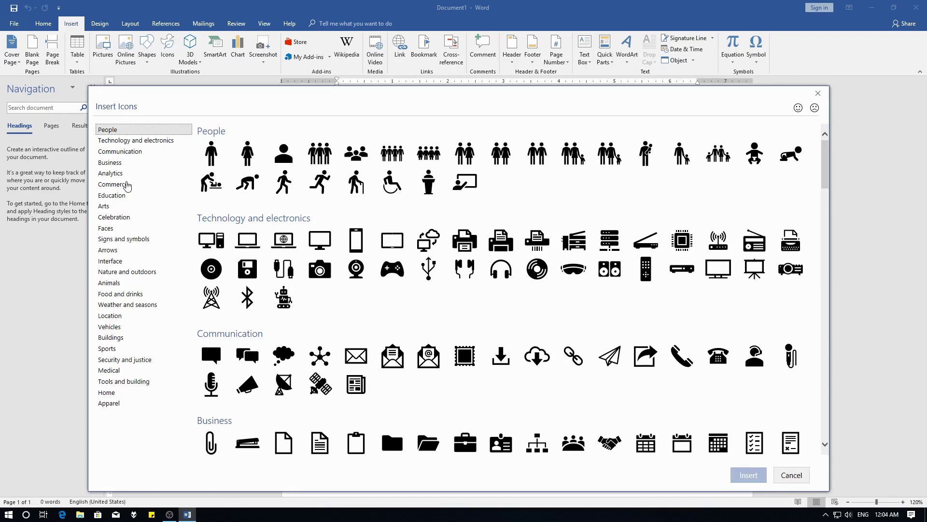
scroll(358, 251, "down", 3)
scroll(358, 251, "down", 10)
scroll(290, 232, "up", 10)
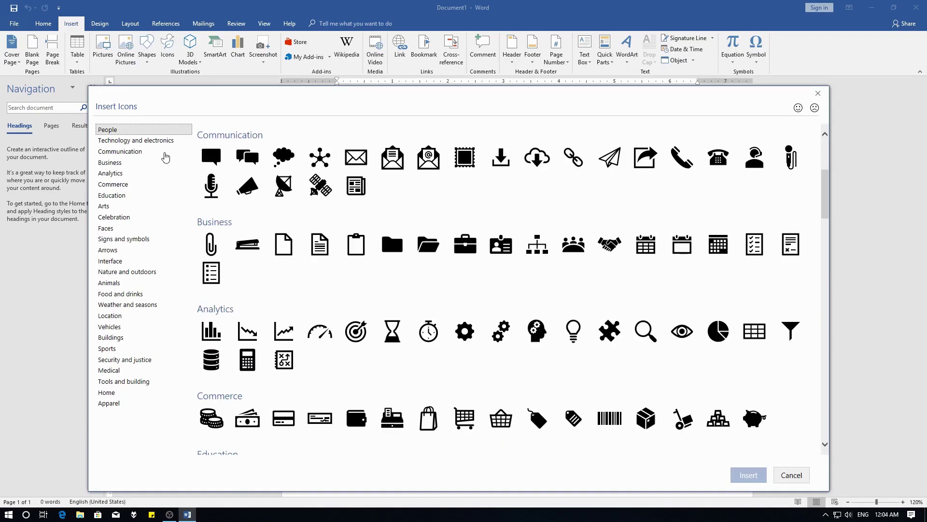
left_click(120, 403)
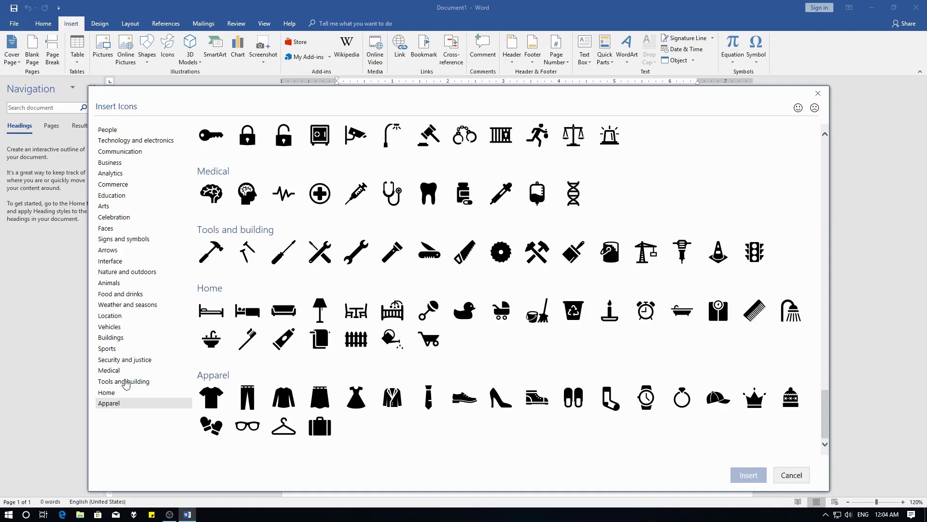
scroll(367, 310, "up", 5)
scroll(338, 299, "up", 4)
scroll(301, 285, "up", 8)
scroll(301, 285, "up", 5)
scroll(211, 167, "up", 5)
scroll(222, 184, "up", 5)
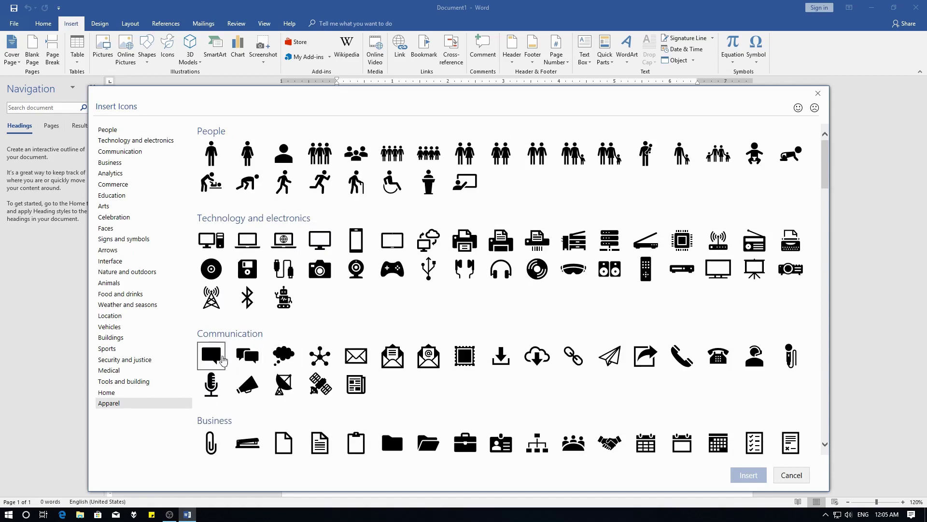
Select the speech bubble, monitor and blank document icons and insert all three onto the page.
left_click(222, 360)
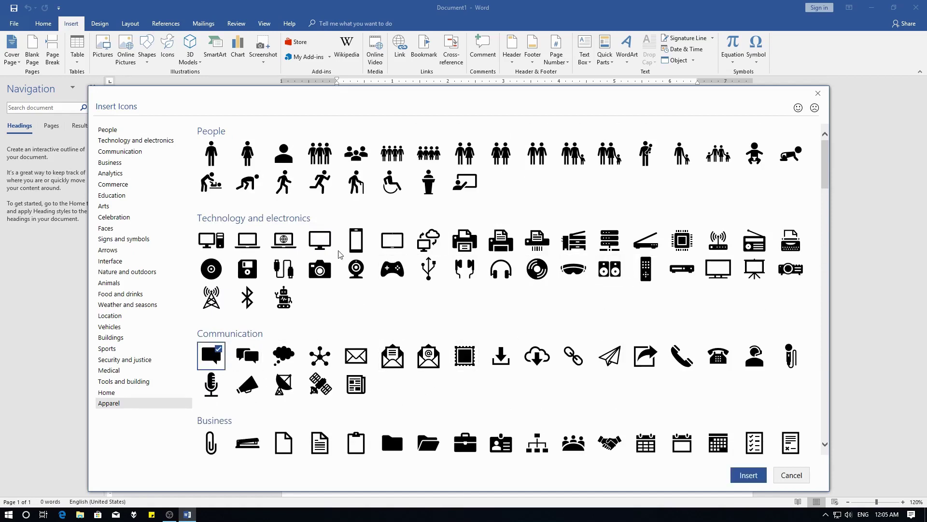
left_click(318, 249)
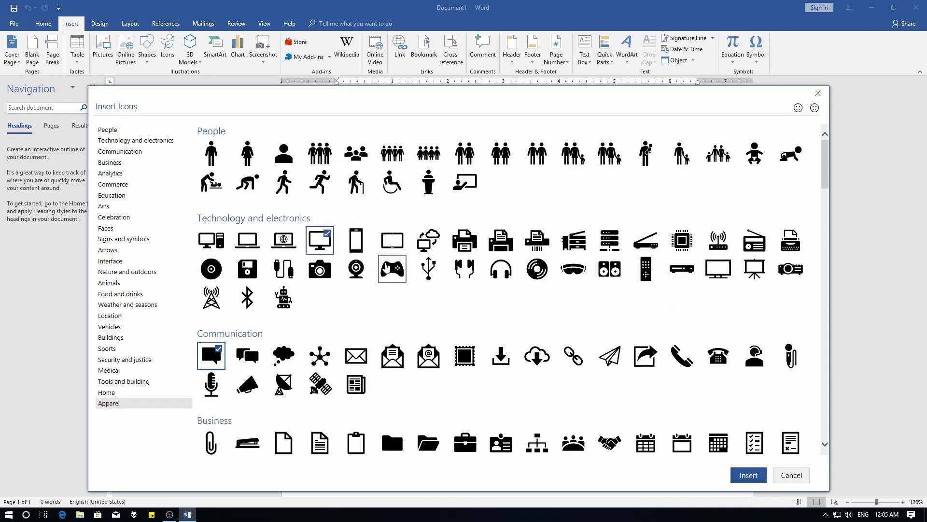
scroll(390, 321, "down", 2)
scroll(391, 320, "up", 2)
left_click(285, 442)
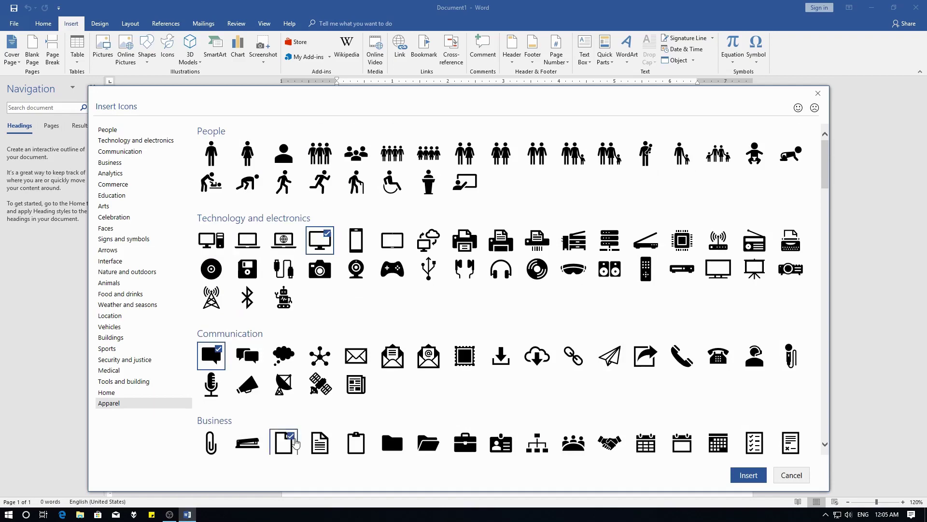
scroll(346, 321, "down", 3)
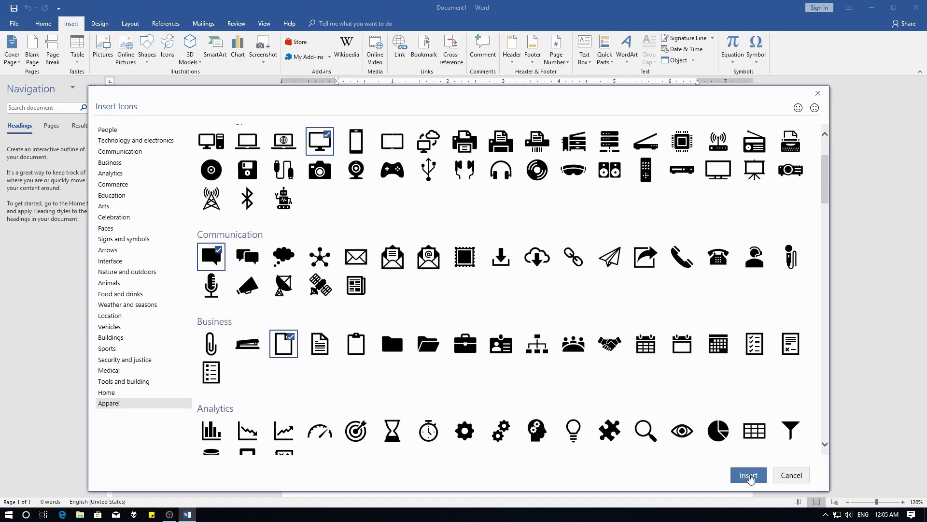
left_click(748, 475)
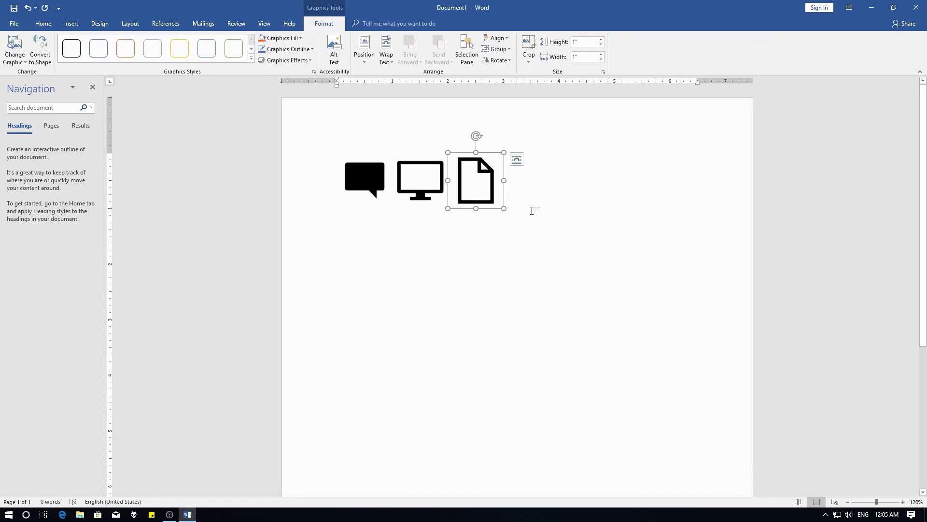
Convert the speech bubble icon into an editable shape.
left_click(408, 184)
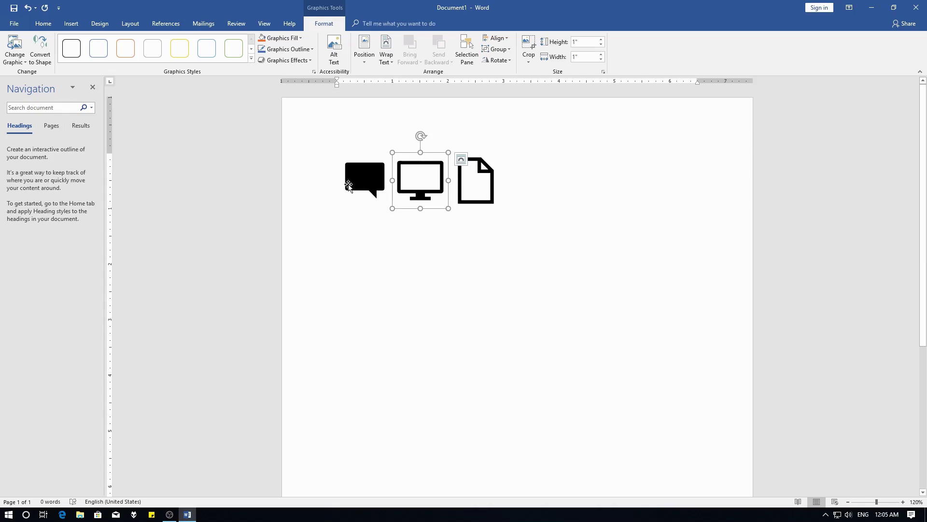
left_click(347, 185)
left_click(472, 191)
left_click(415, 189)
left_click(369, 183)
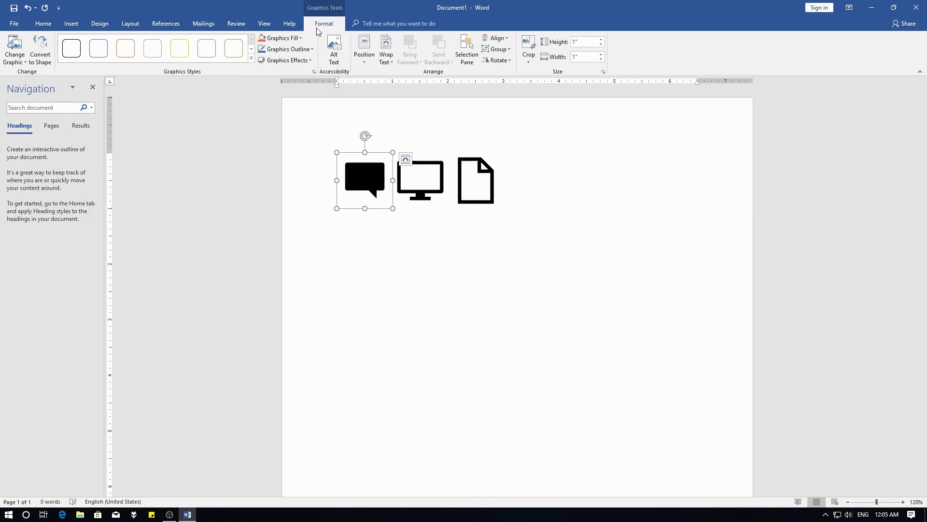
left_click(41, 53)
left_click(443, 295)
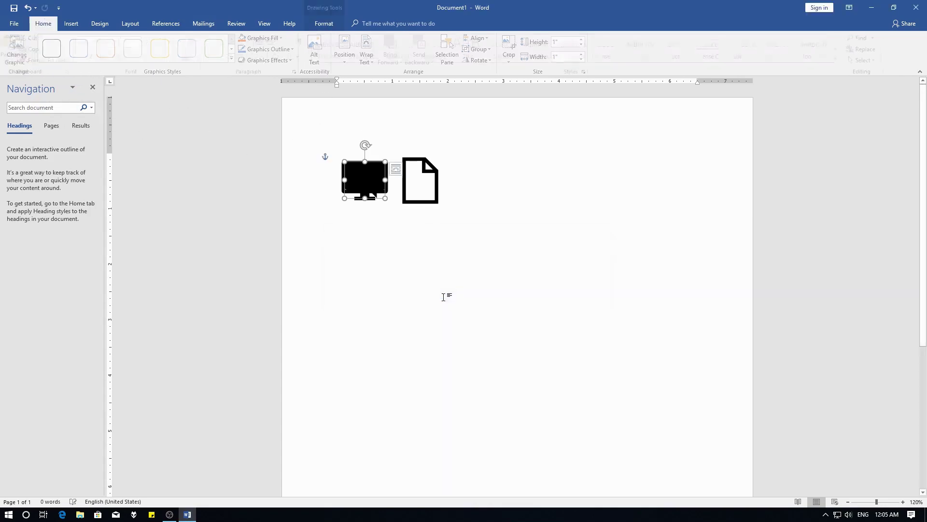
Move the speech bubble to the right and nudge it closer to the other icons.
mouse_move(364, 184)
left_mouse_down()
mouse_move(415, 192)
mouse_move(493, 185)
left_mouse_up()
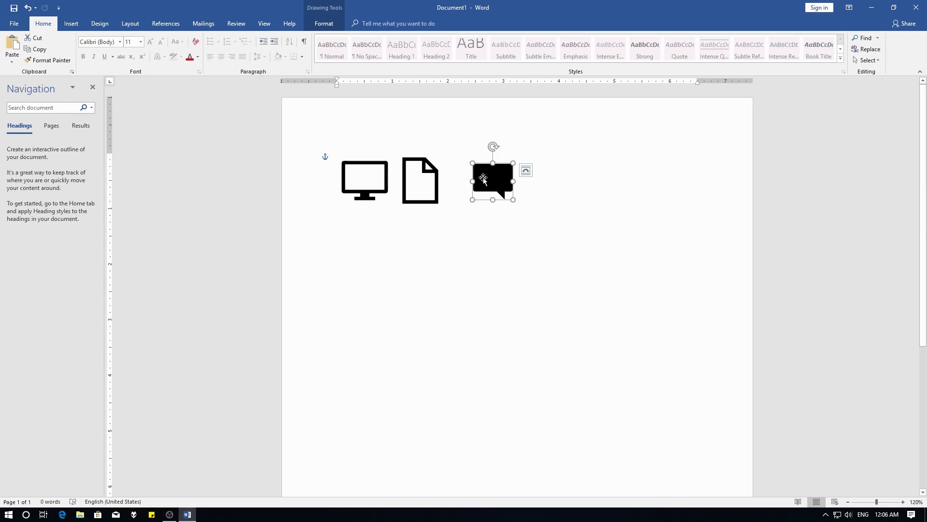
double_click(444, 172)
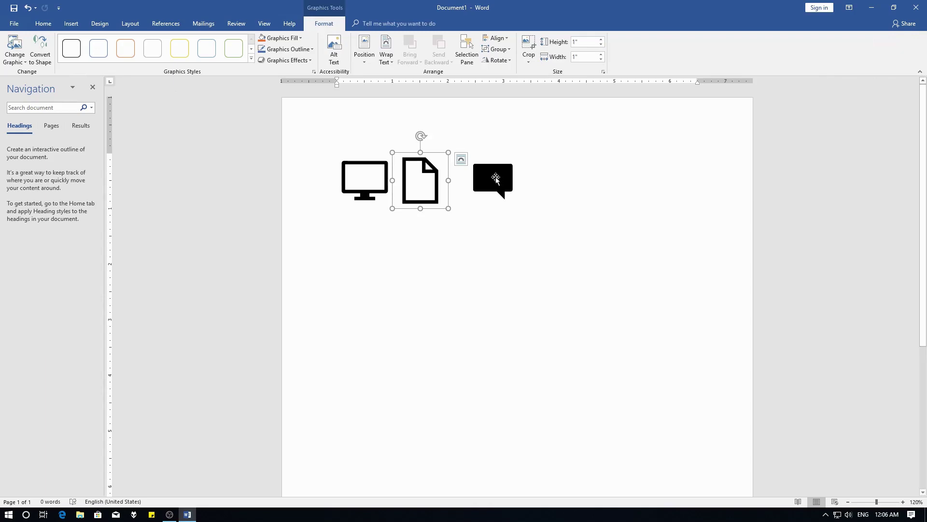
left_click_drag(495, 177, 484, 177)
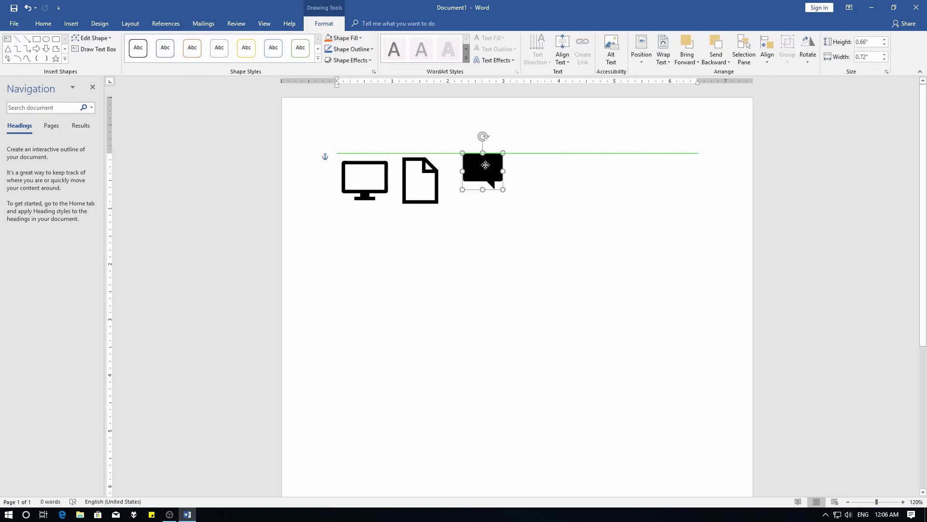
Set the document icon to wrap freely and place it right of the speech bubble.
left_click(424, 182)
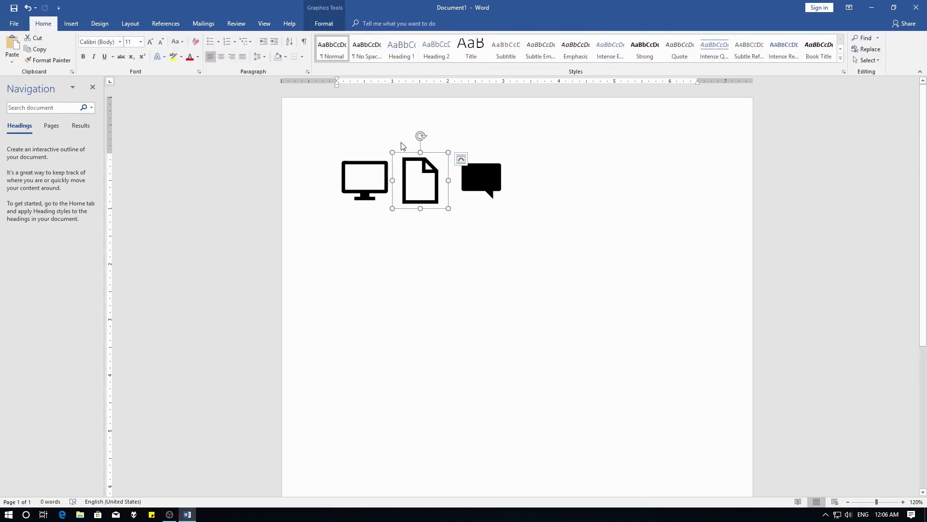
left_click(459, 161)
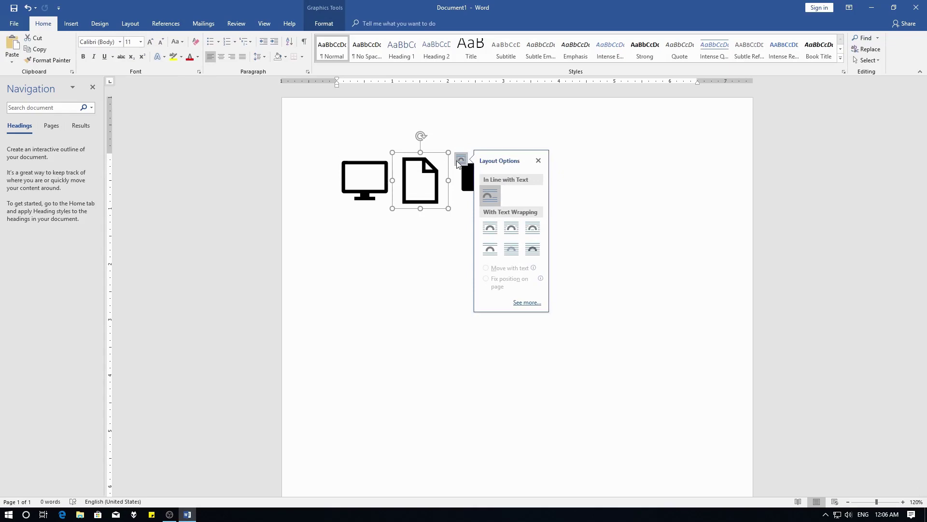
left_click(501, 231)
left_click_drag(412, 182, 512, 209)
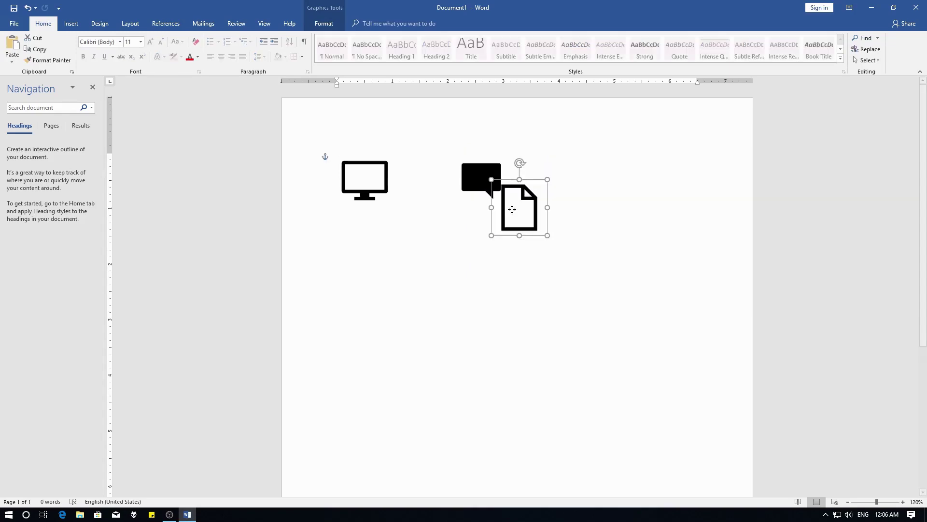
left_click_drag(512, 210, 540, 196)
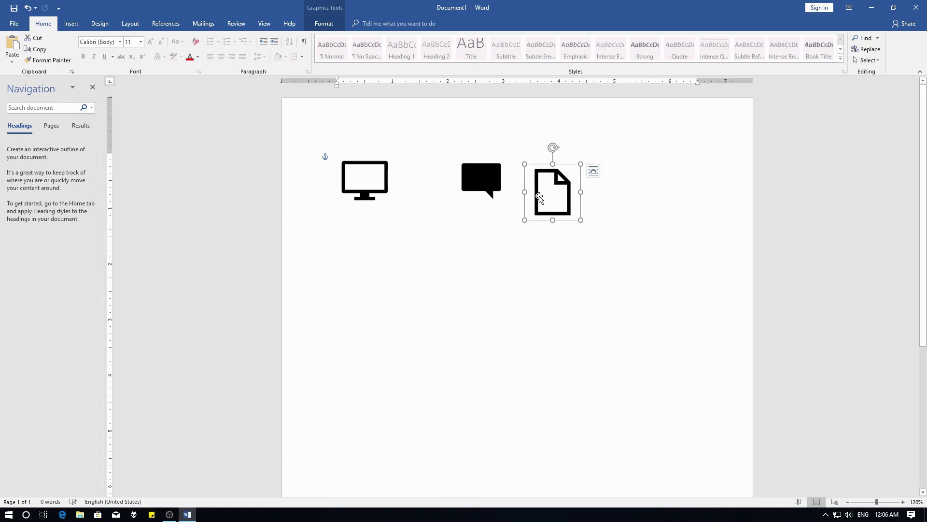
scroll(555, 189, "down", 3)
Insert a page break for a blank second page, then open the Insert tab's 3D Models dropdown.
left_click(585, 163)
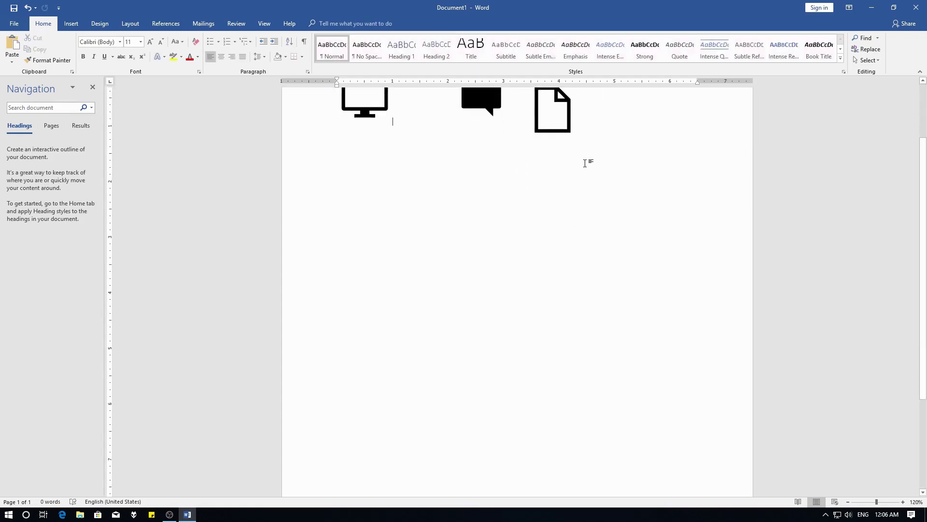
key("ctrl+Return")
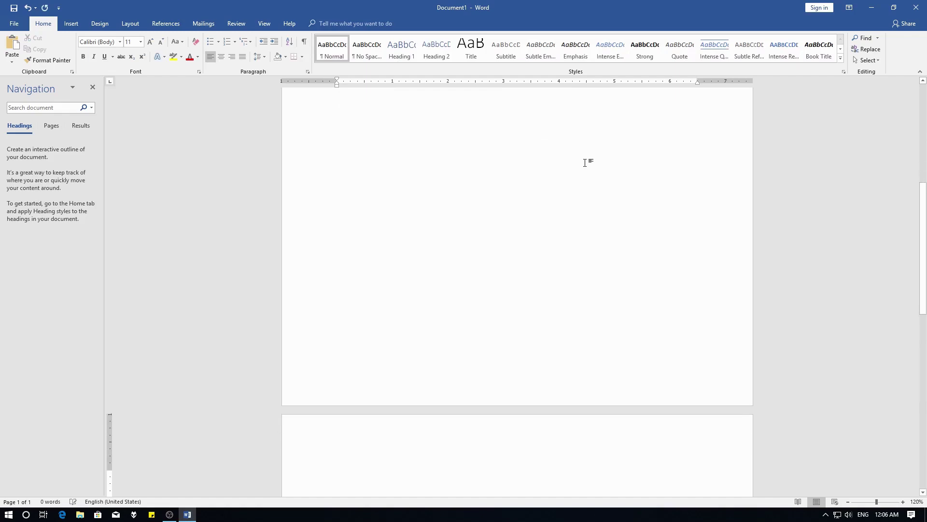
scroll(587, 165, "down", 9)
scroll(569, 181, "down", 2)
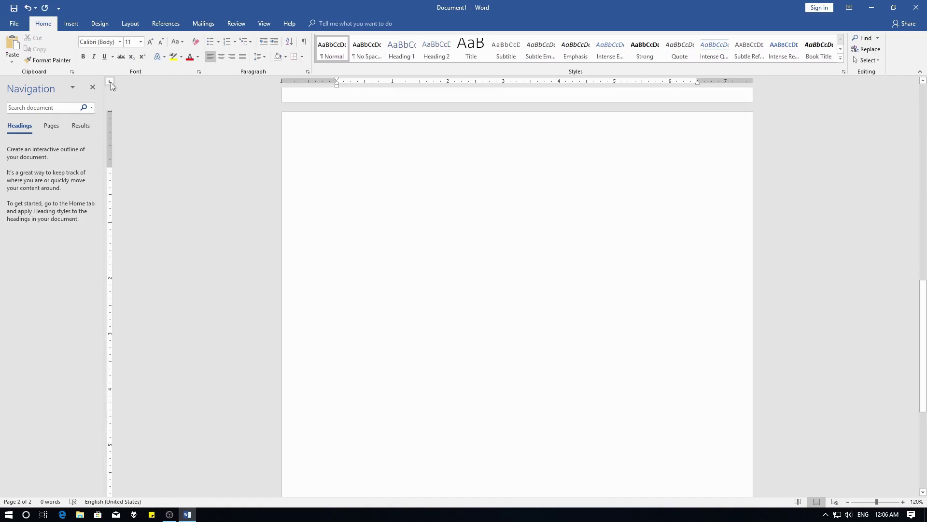
left_click(71, 23)
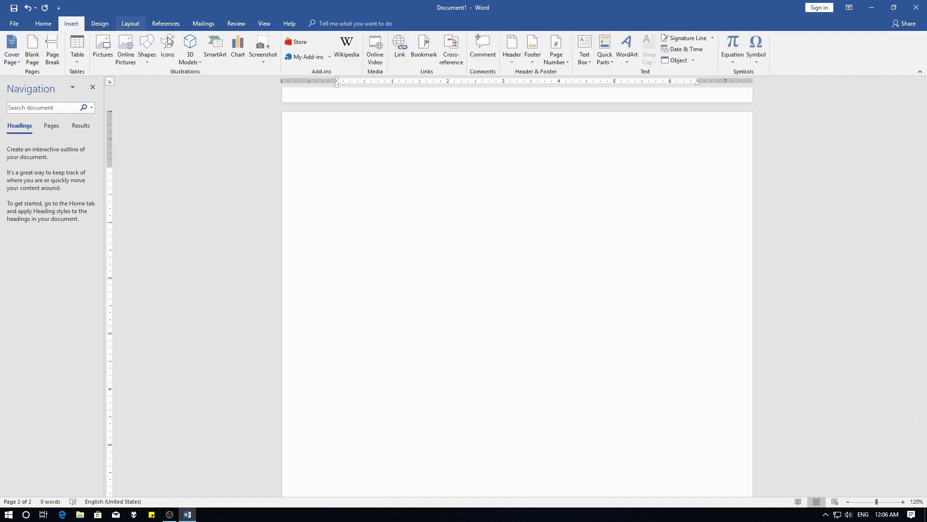
left_click(189, 61)
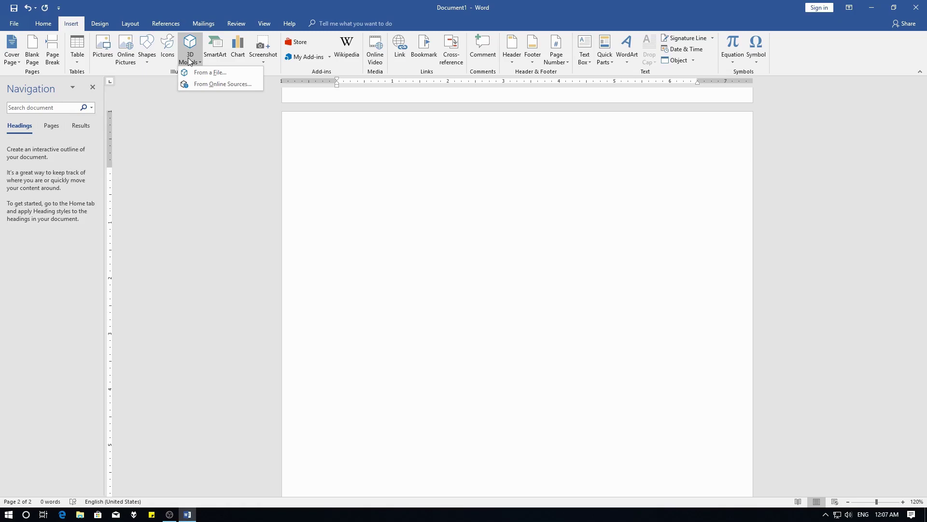
Open the online 3D model library, glance at My Boards, then open the Emoji category.
left_click(207, 85)
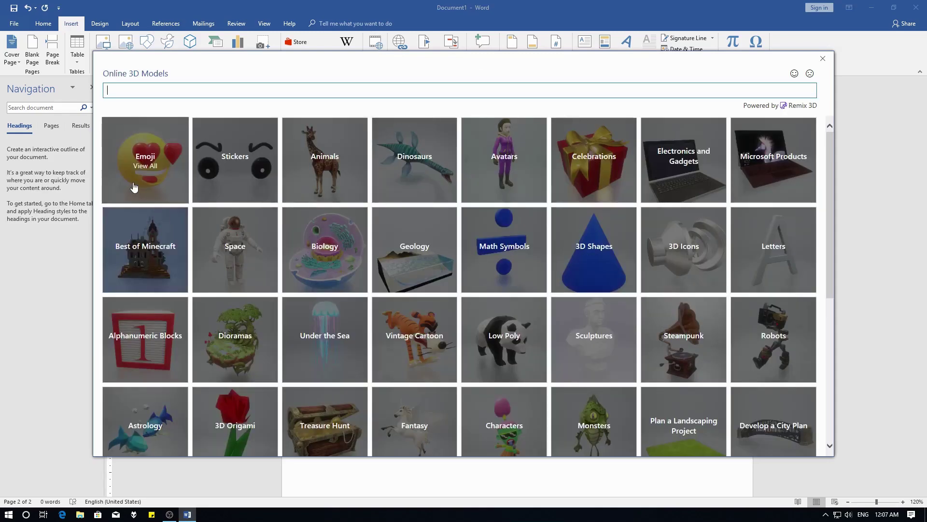
scroll(134, 187, "down", 5)
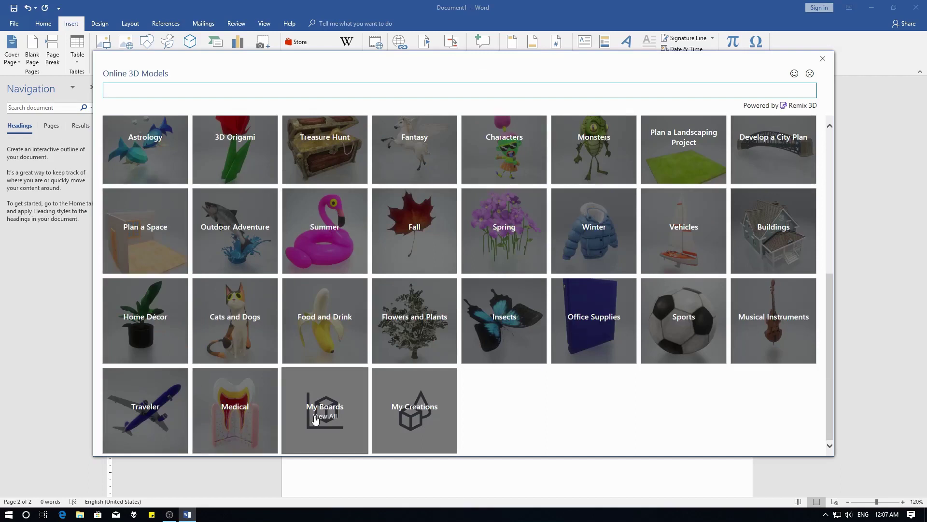
left_click(358, 422)
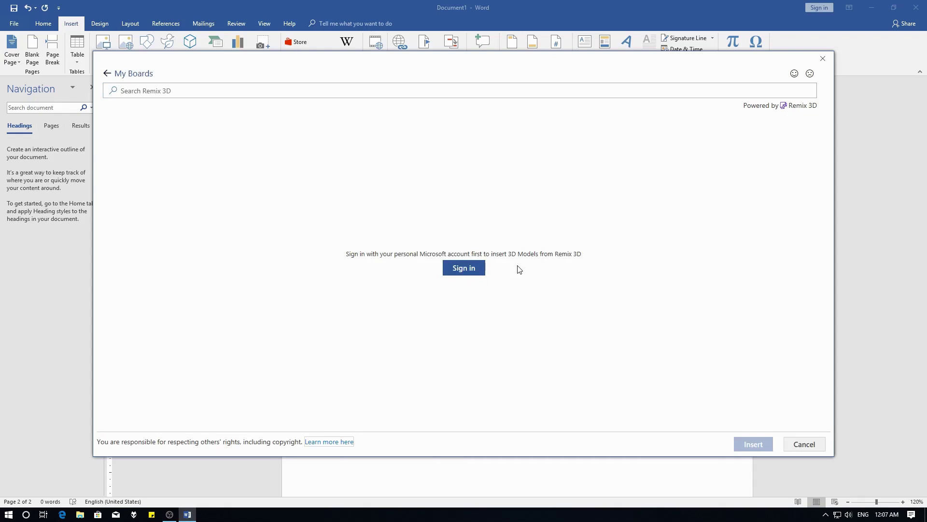
left_click(106, 73)
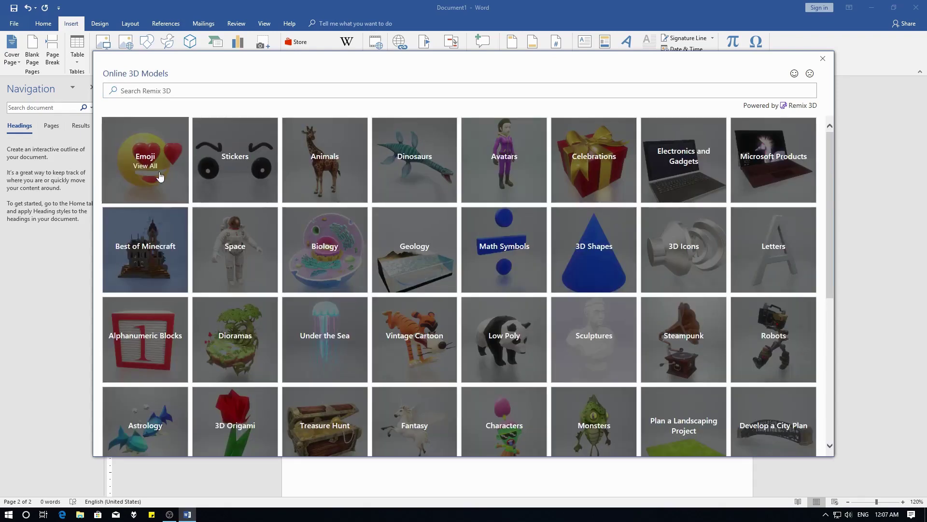
left_click(160, 176)
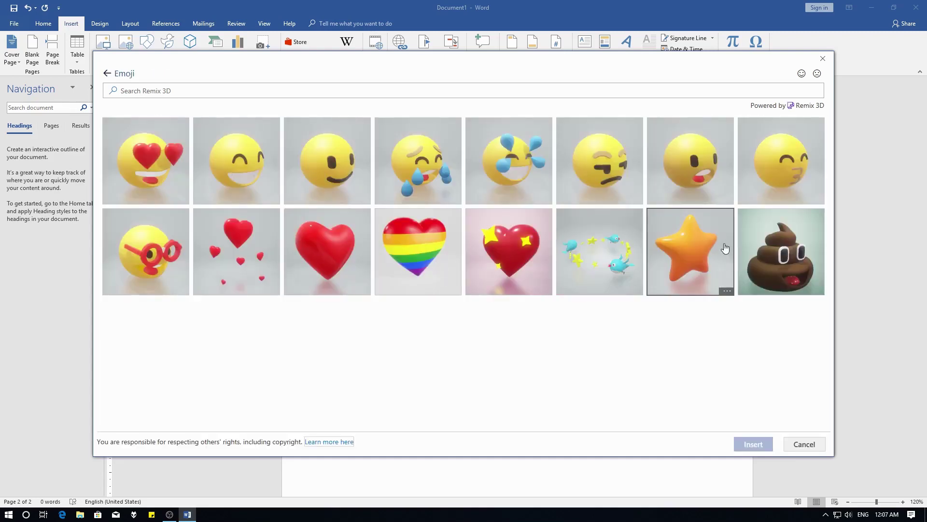
Insert the Emoji With Glasses 3D model on page 2 after checking its details.
left_click(154, 235)
left_click(182, 291)
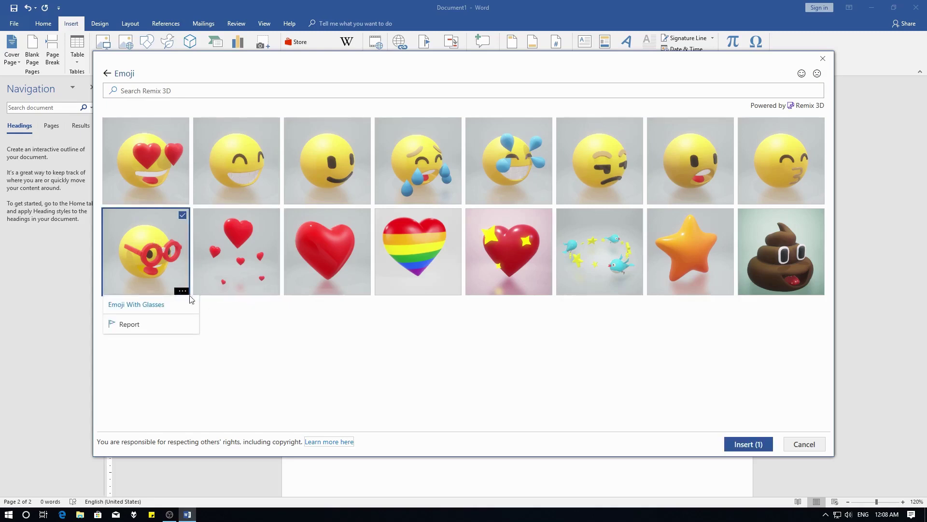
left_click(252, 326)
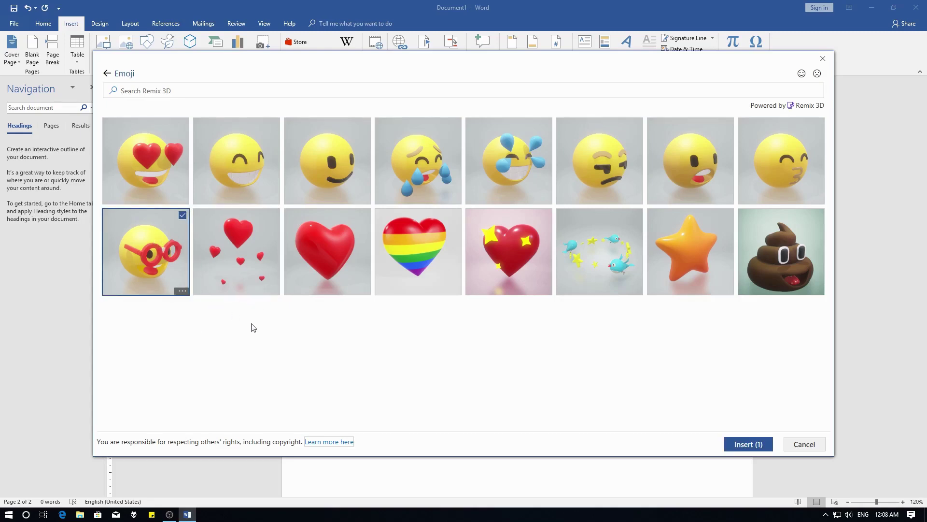
left_click(755, 448)
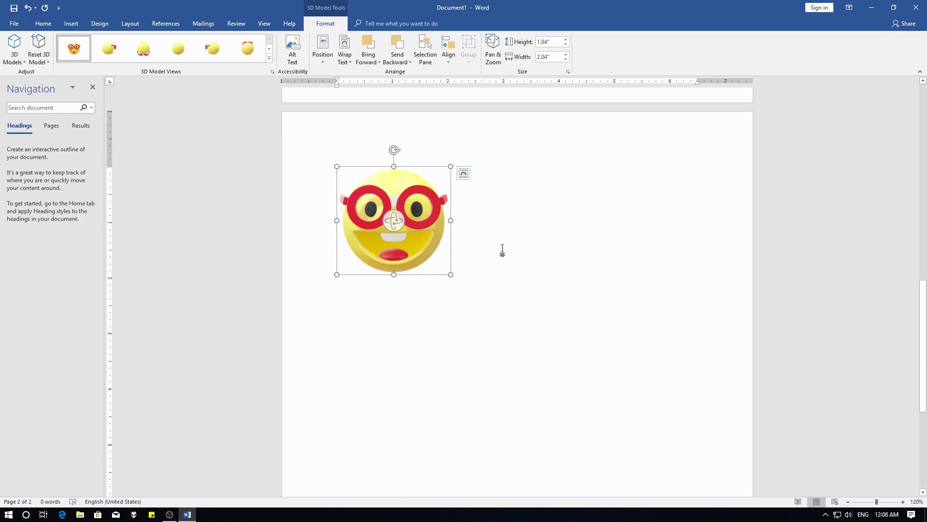
key("ctrl+z")
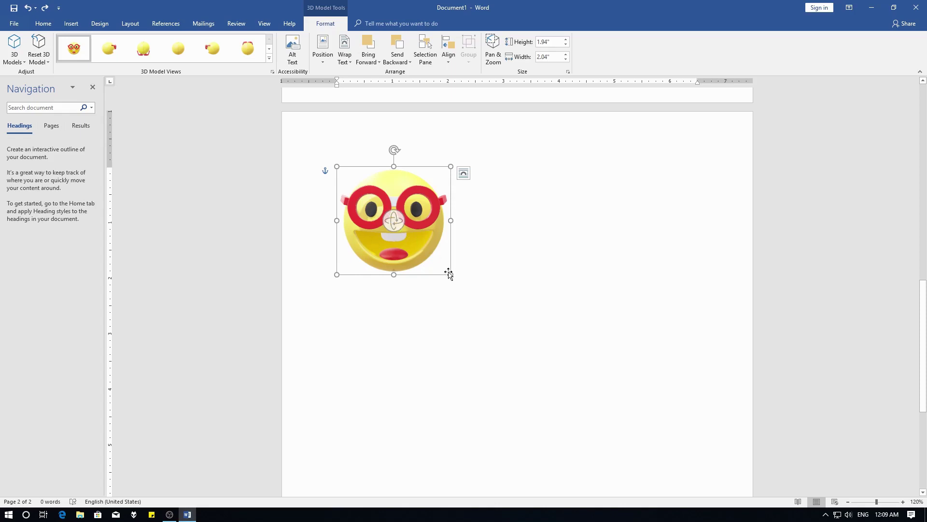
Enlarge the glasses emoji to about 4.4" by 5.38" and rotate it to a side-facing view.
left_click_drag(492, 305, 598, 411)
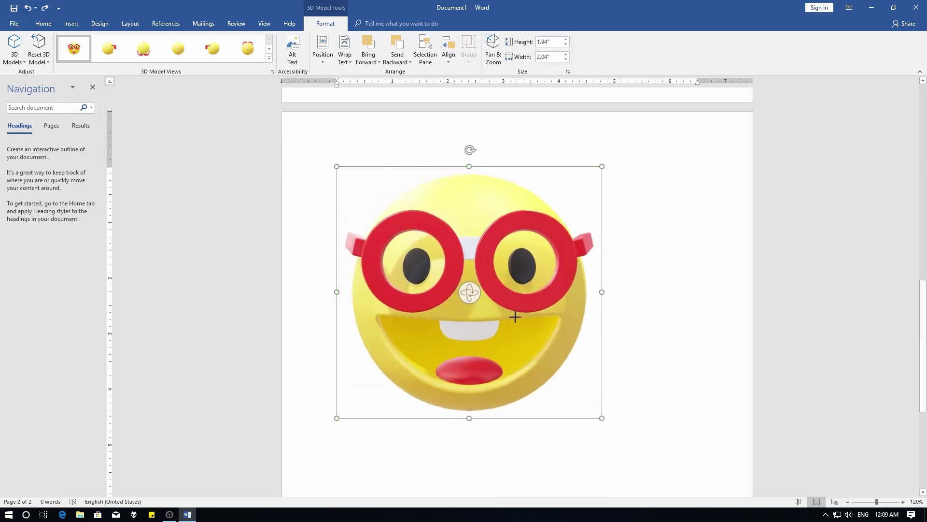
mouse_move(470, 296)
left_mouse_down()
mouse_move(416, 182)
mouse_move(291, 220)
mouse_move(225, 277)
mouse_move(306, 321)
mouse_move(536, 314)
mouse_move(283, 269)
mouse_move(376, 324)
mouse_move(552, 308)
mouse_move(499, 226)
mouse_move(372, 245)
mouse_move(434, 271)
mouse_move(506, 203)
mouse_move(459, 296)
mouse_move(480, 303)
left_mouse_up()
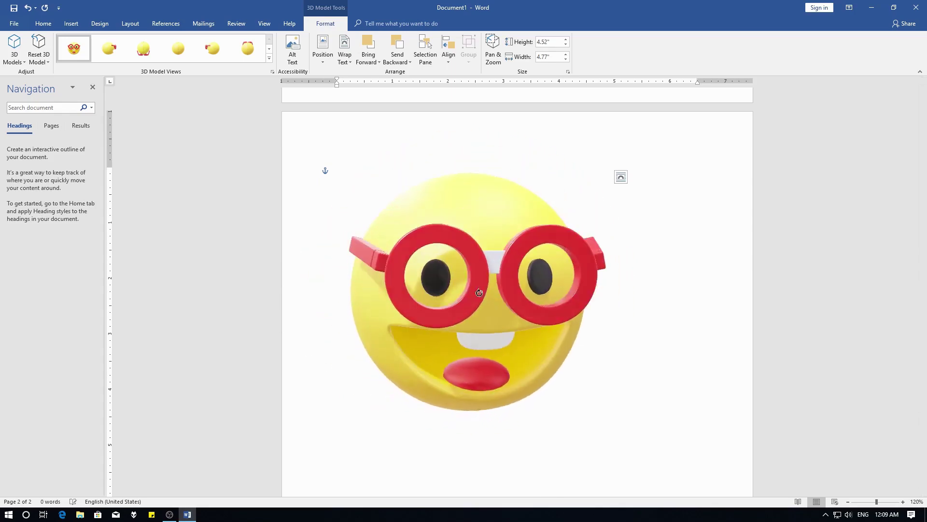
left_click(249, 51)
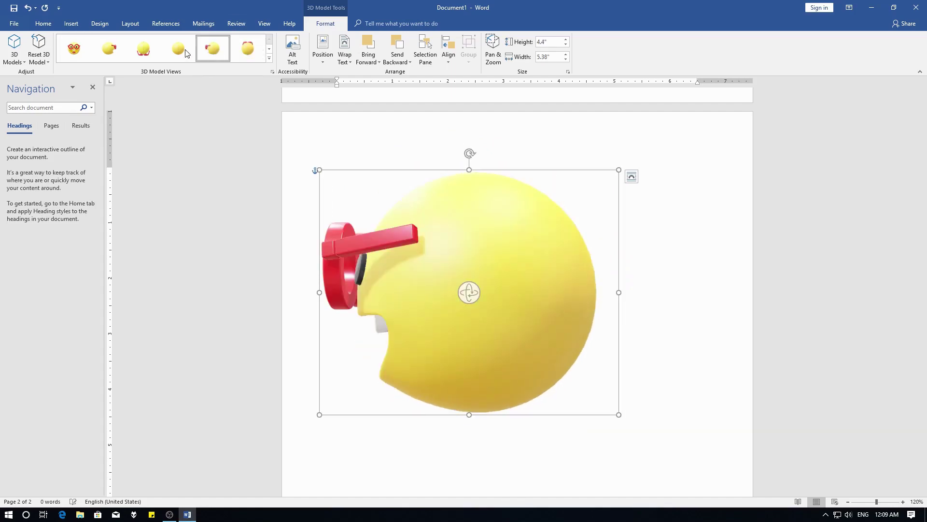
Try two preset 3D views on the emoji, including a side view, and spin it by hand.
left_click(136, 53)
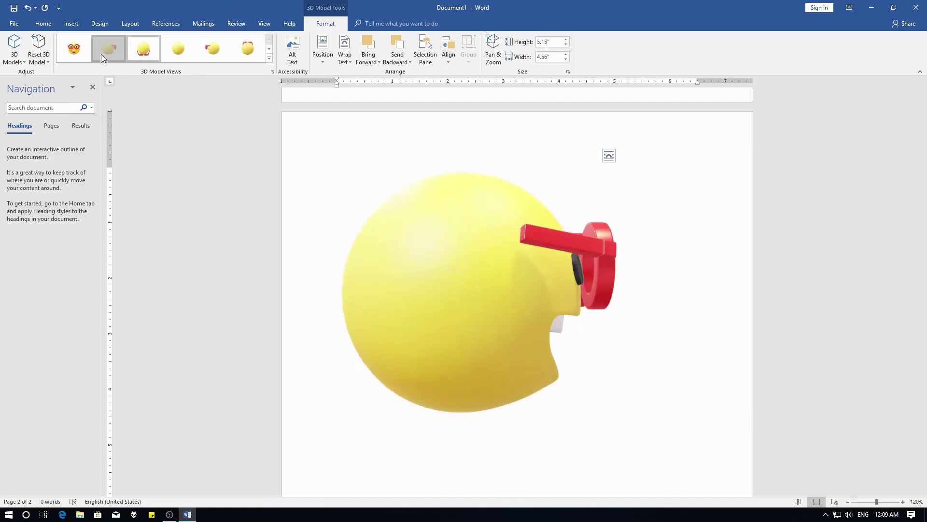
left_click(100, 54)
mouse_move(512, 279)
left_mouse_down()
mouse_move(542, 269)
mouse_move(284, 259)
mouse_move(352, 310)
mouse_move(319, 253)
left_mouse_up()
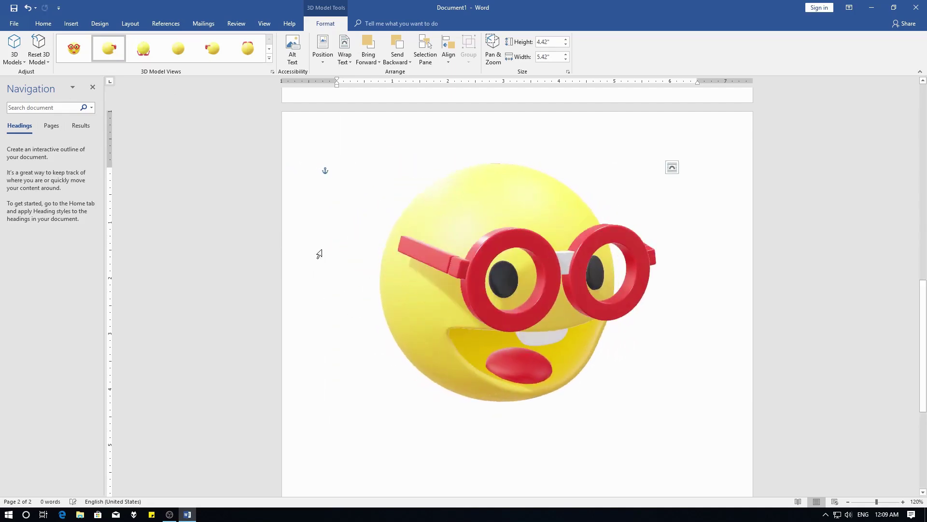
Reset the emoji's rotation and size to its original front view at 1.94" by 2.04".
left_click(45, 61)
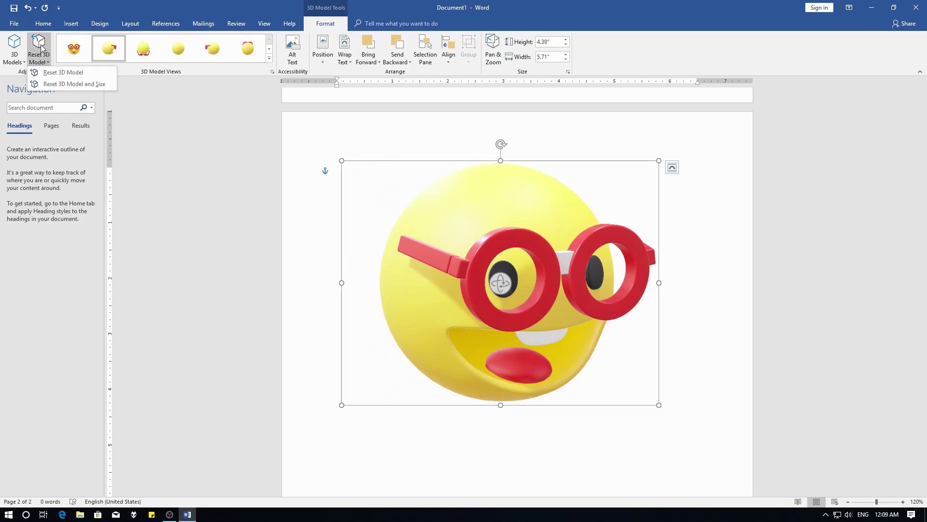
left_click(93, 84)
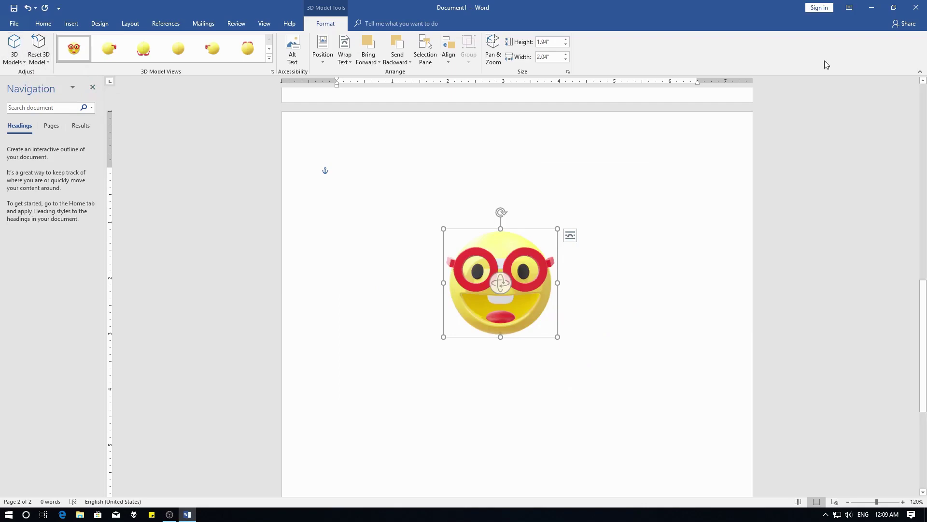
left_click(75, 22)
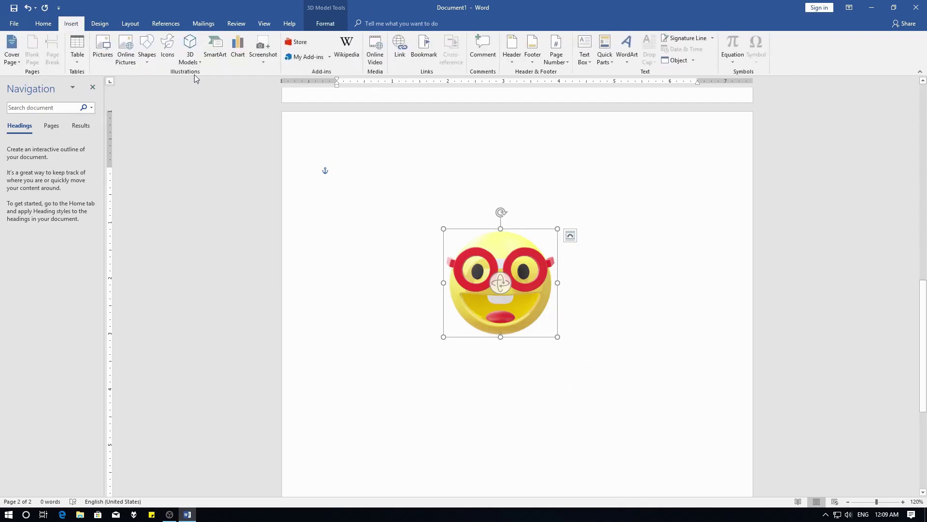